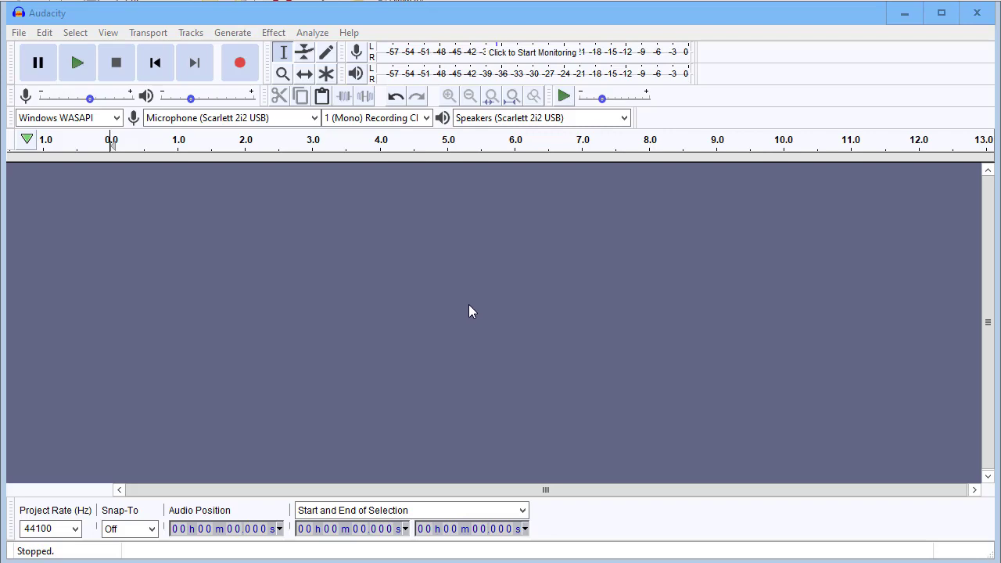
Record a short mono audio track from the microphone and delete the silence before and after the sound.
click(243, 69)
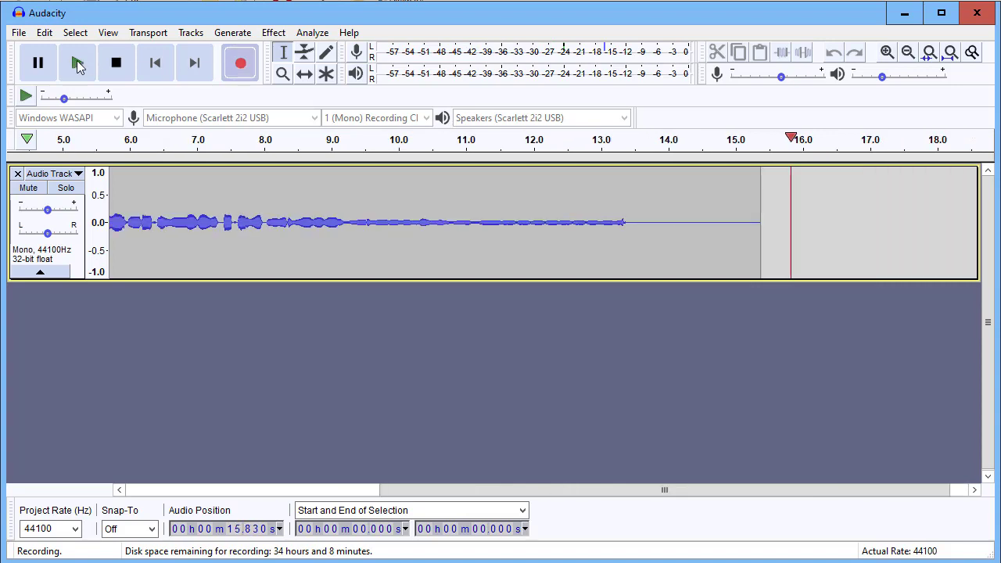
click(115, 62)
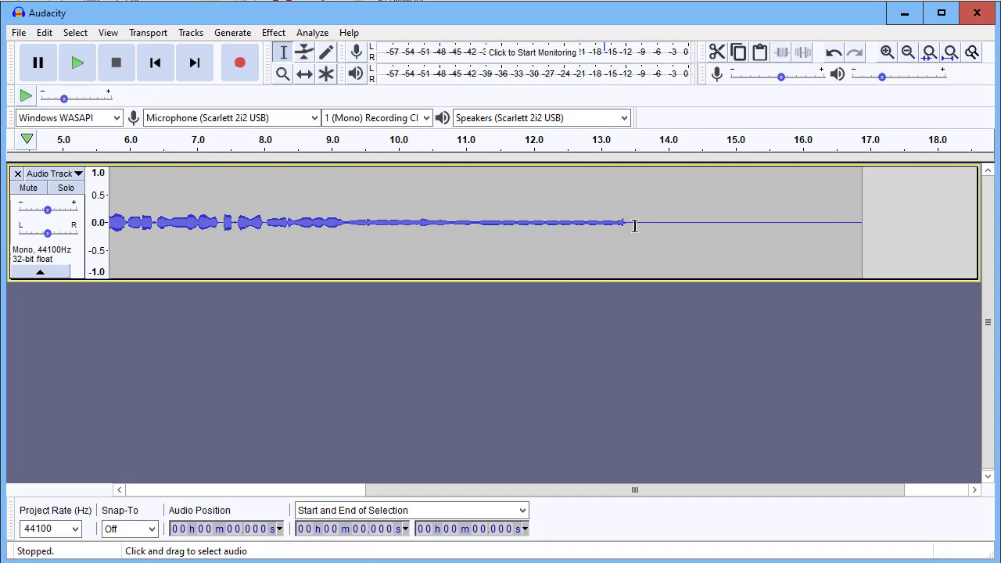
drag(635, 223, 910, 230)
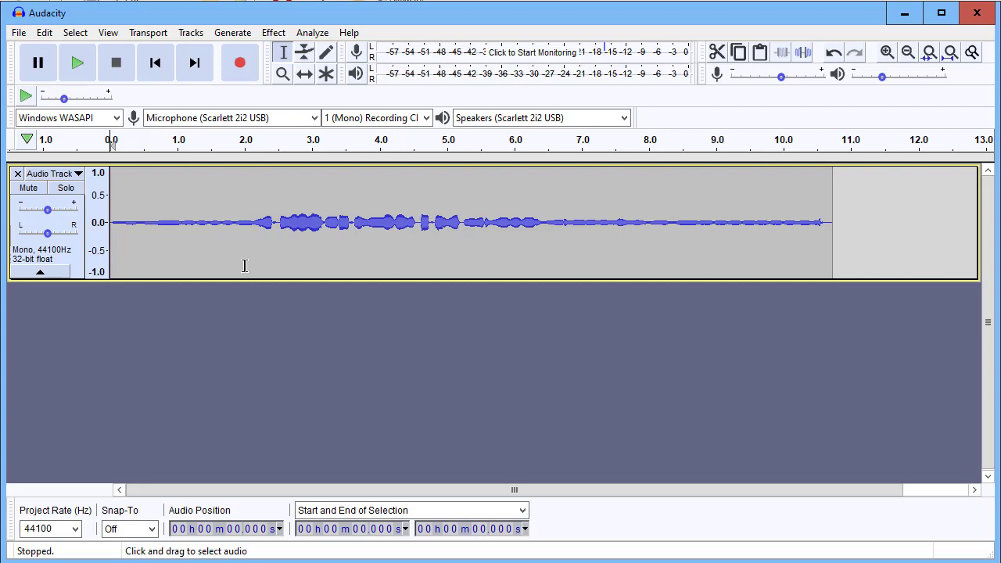
Show the audio track as a spectrogram and enlarge the track's height.
click(66, 179)
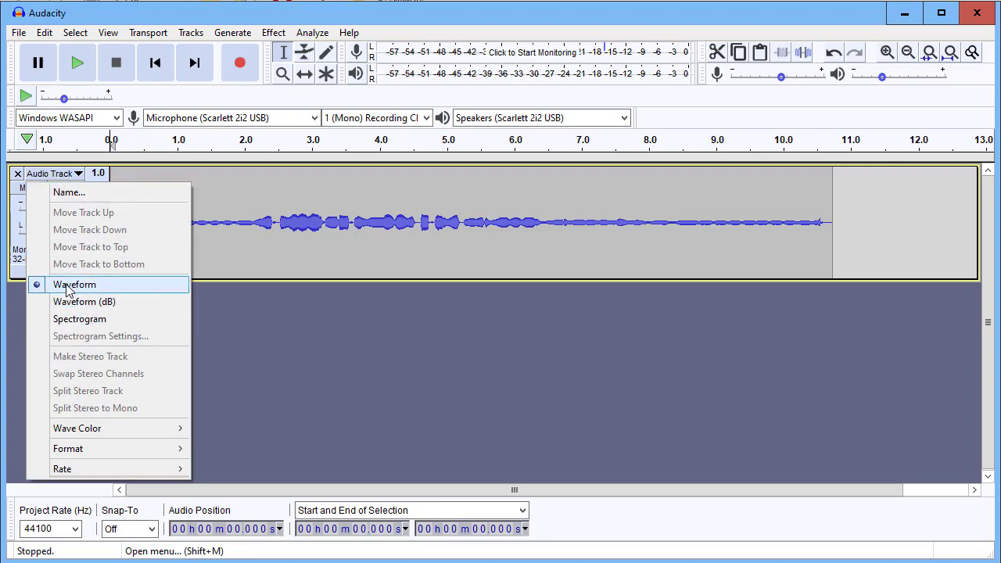
click(85, 323)
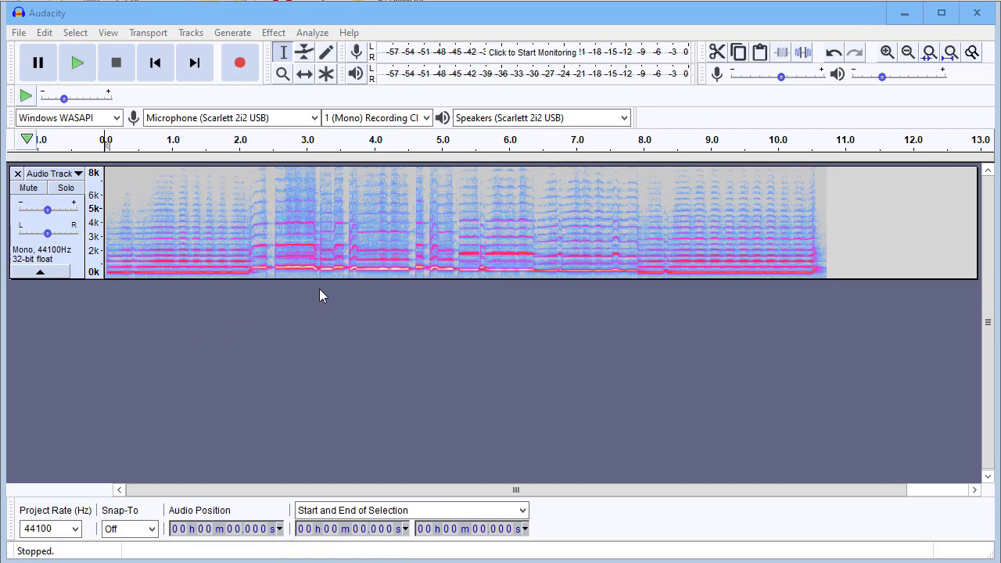
drag(316, 280, 316, 430)
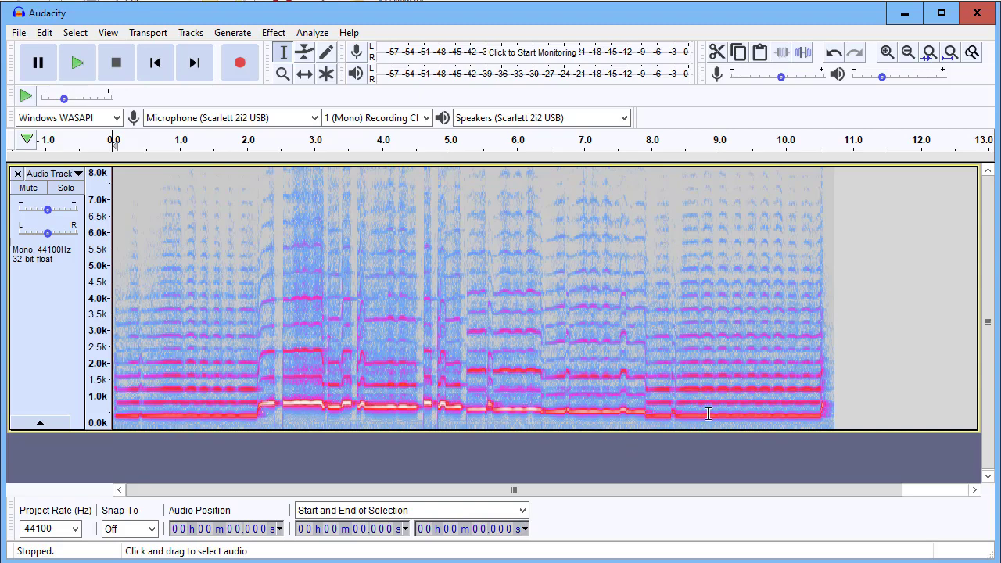
Set the track's maximum spectrogram frequency to 1000 Hz in the spectrogram settings and preview it.
click(51, 174)
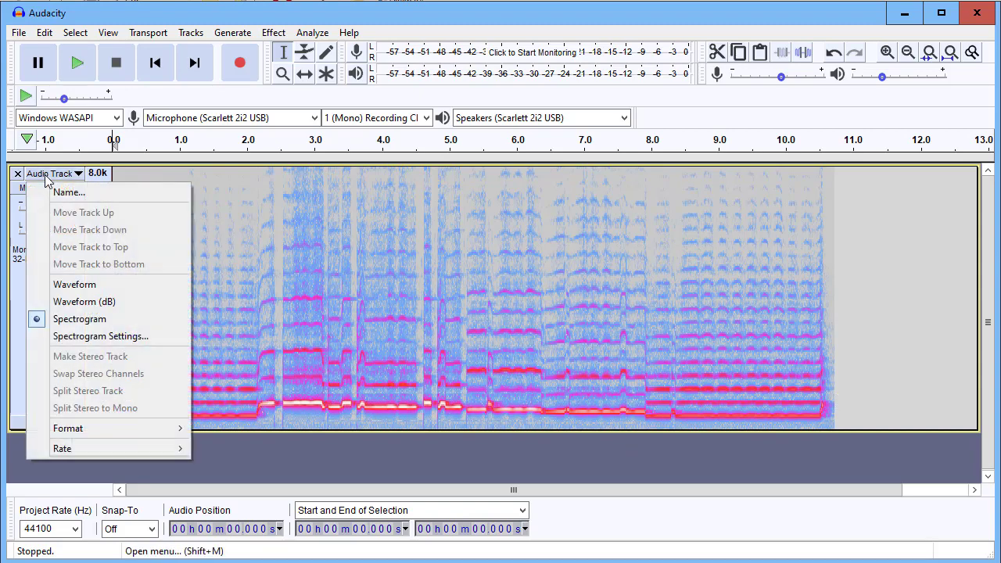
click(77, 338)
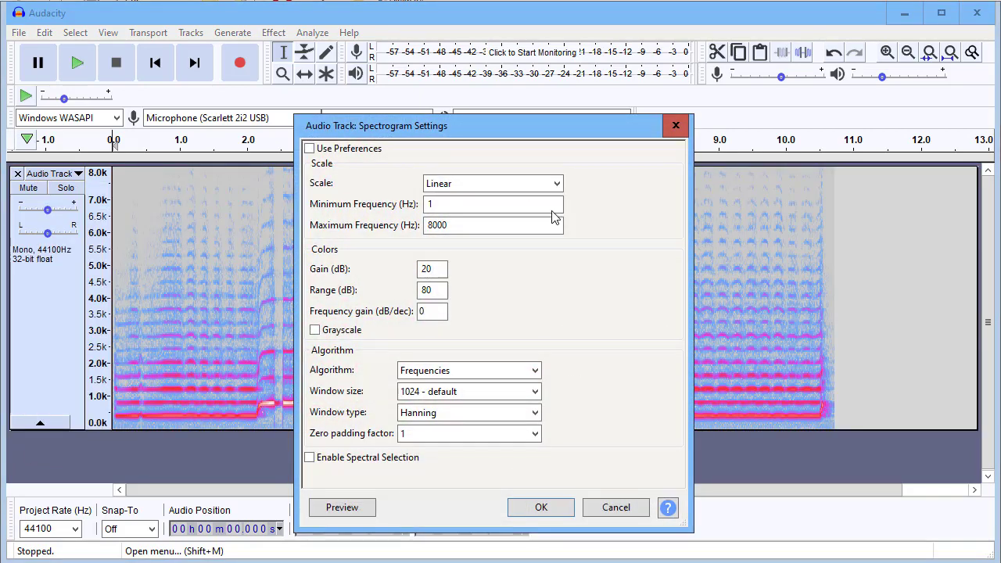
drag(491, 128, 797, 104)
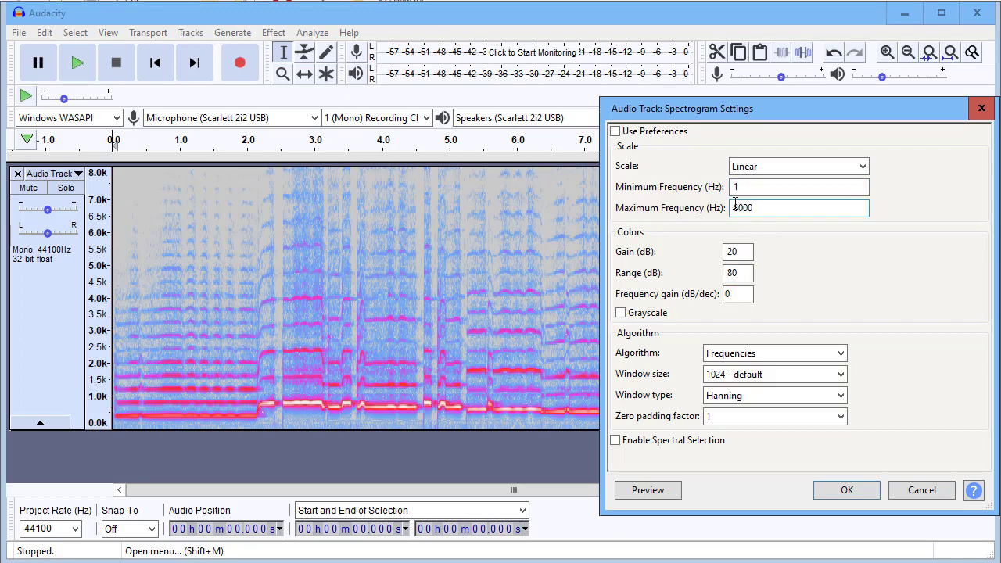
drag(740, 208, 728, 208)
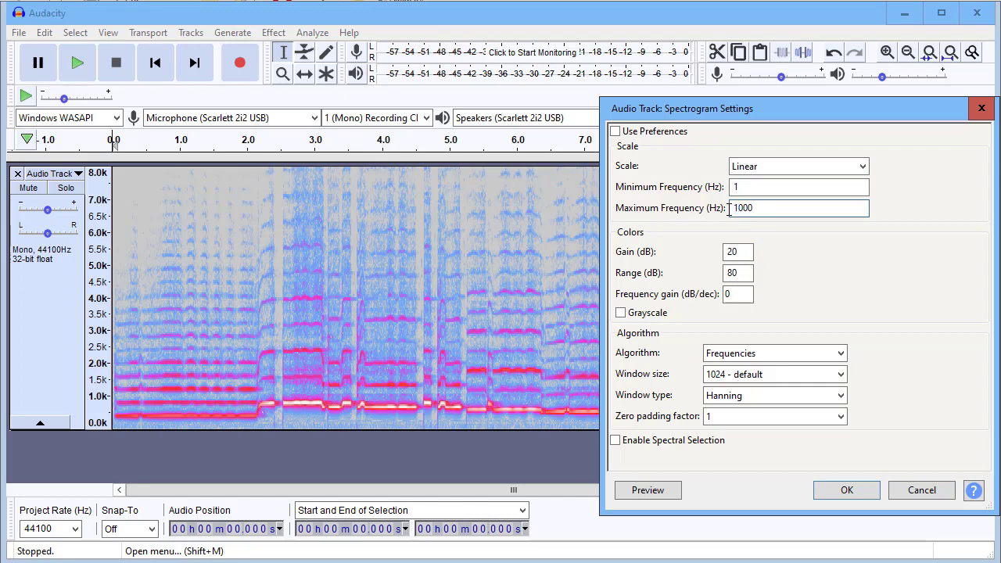
click(773, 188)
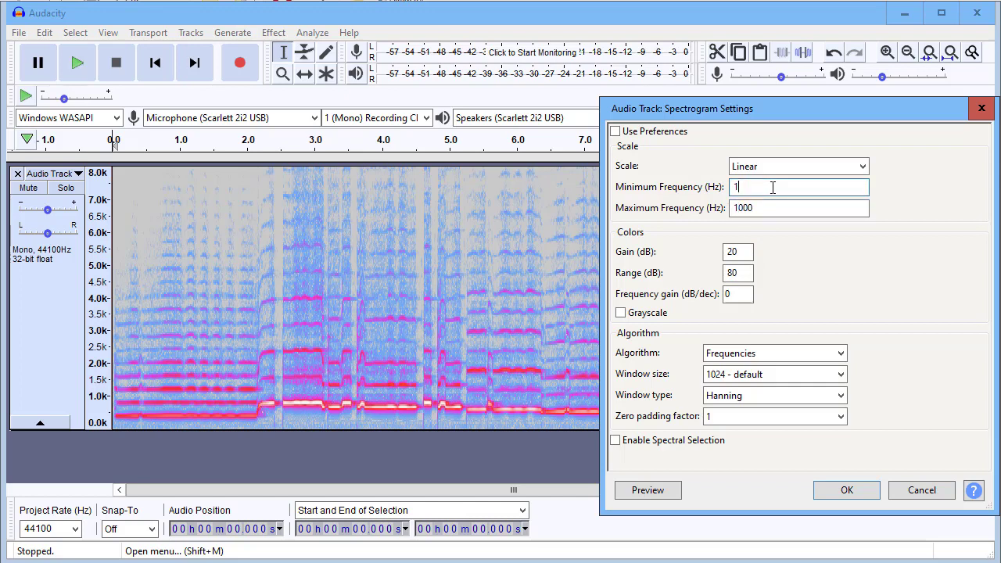
click(661, 487)
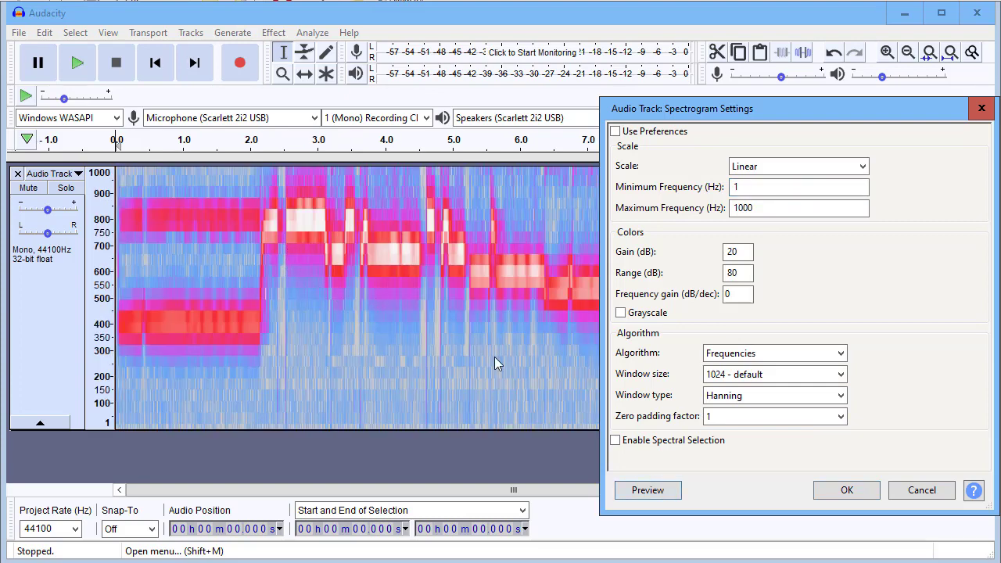
Set the spectrogram color range to 60 dB and the gain to 10 dB, previewing each change.
drag(772, 111, 741, 92)
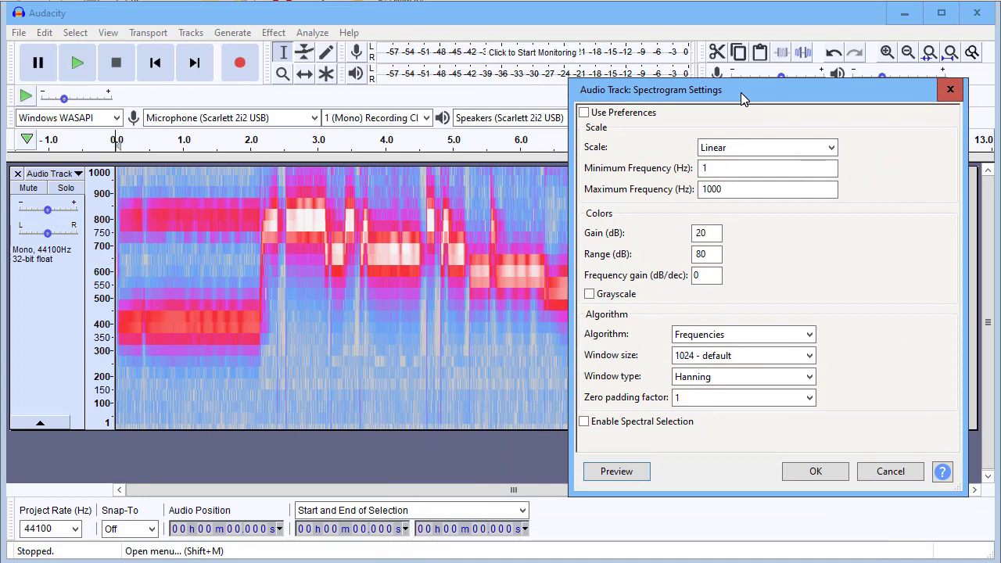
click(696, 239)
double_click(699, 254)
text(60)
click(616, 472)
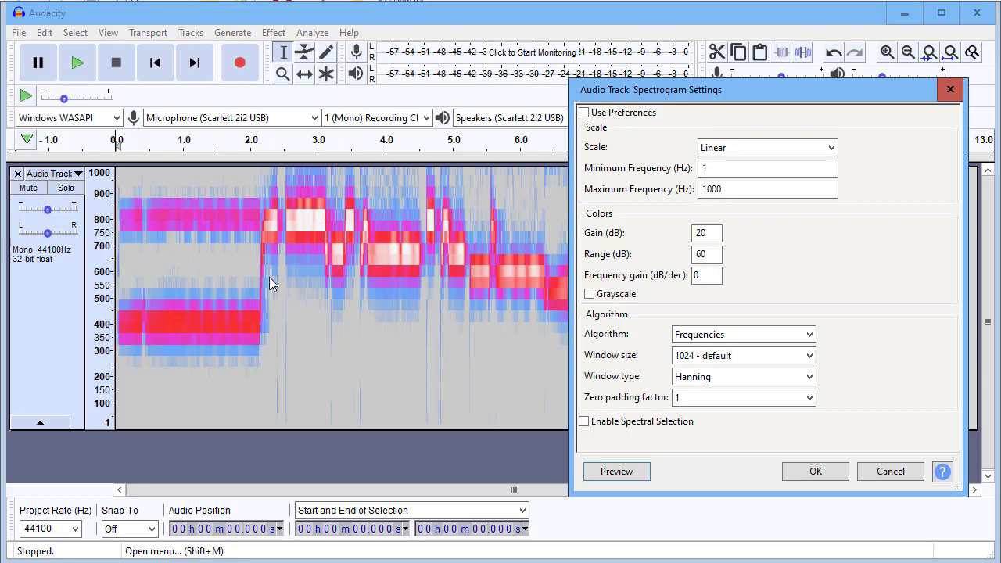
double_click(703, 233)
click(616, 472)
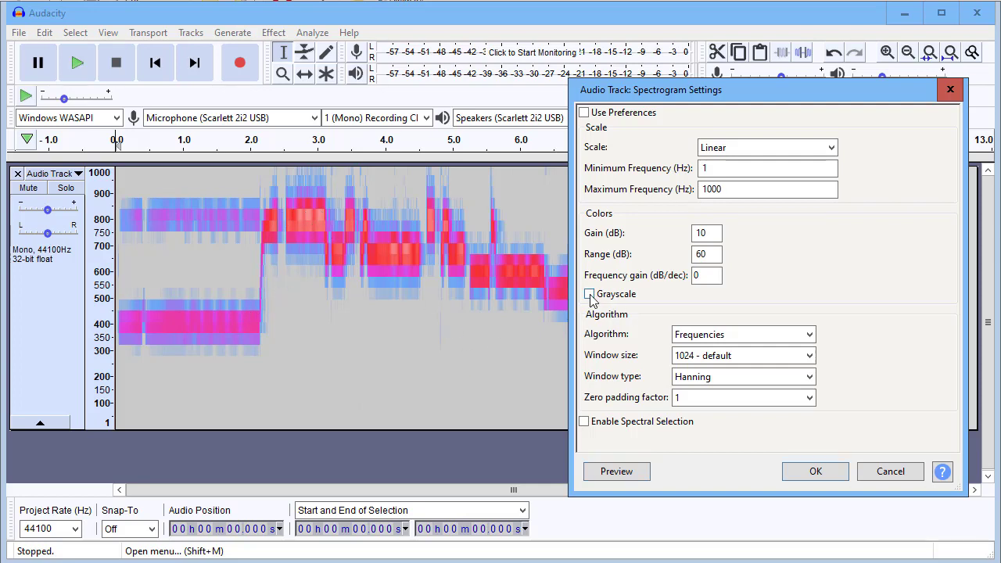
Render the spectrogram in grayscale with a window size of 4096 and preview the result.
click(630, 473)
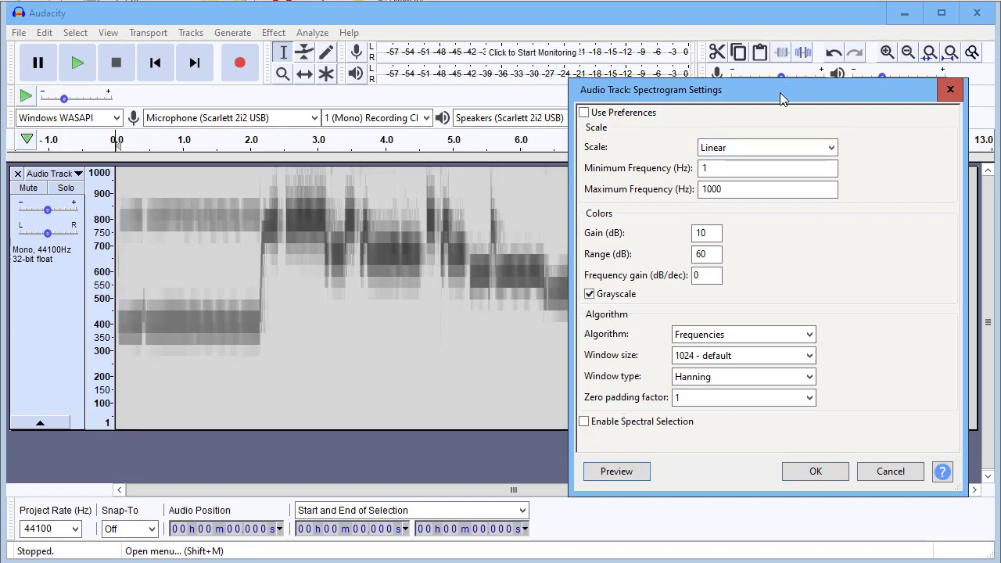
drag(779, 92, 808, 42)
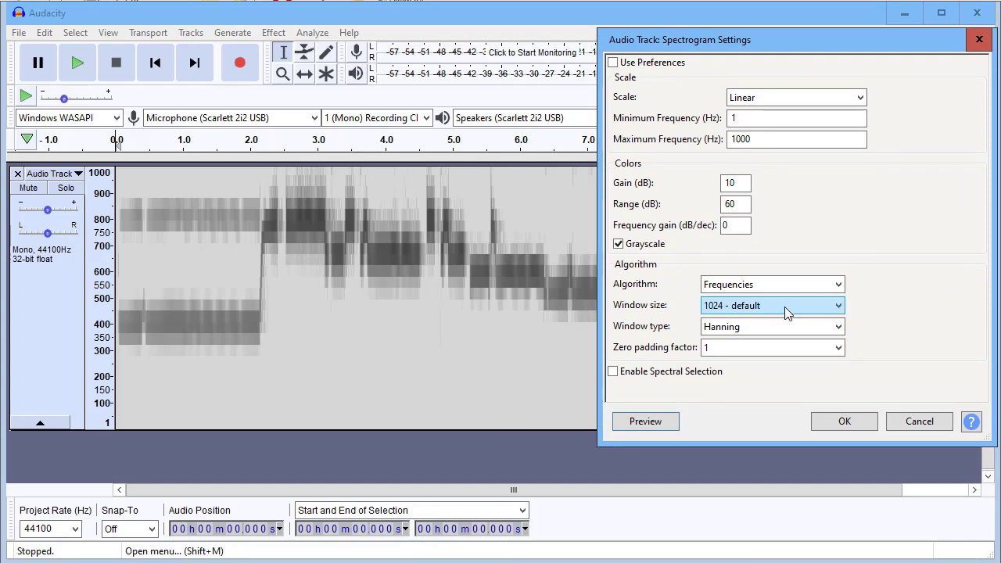
click(839, 311)
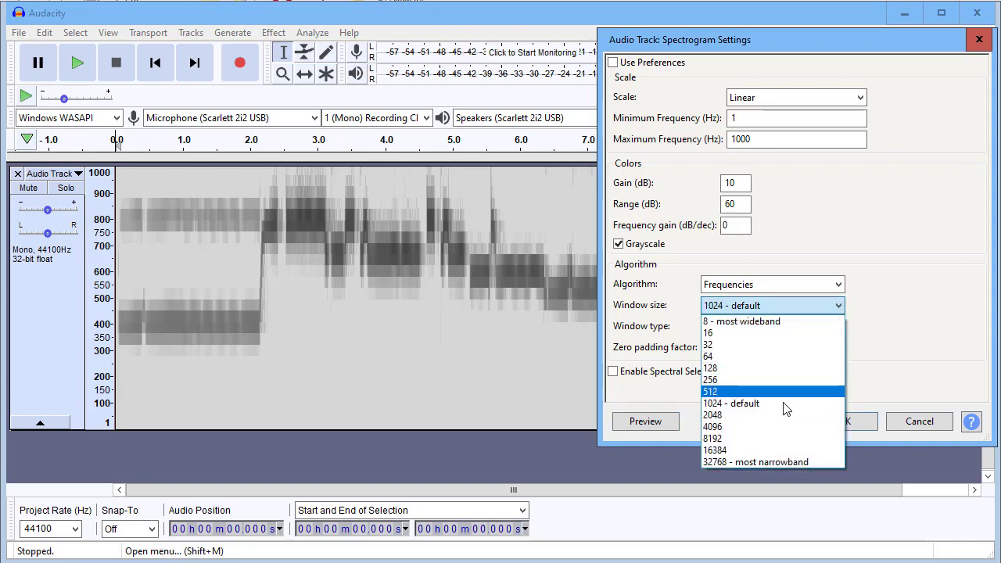
click(737, 429)
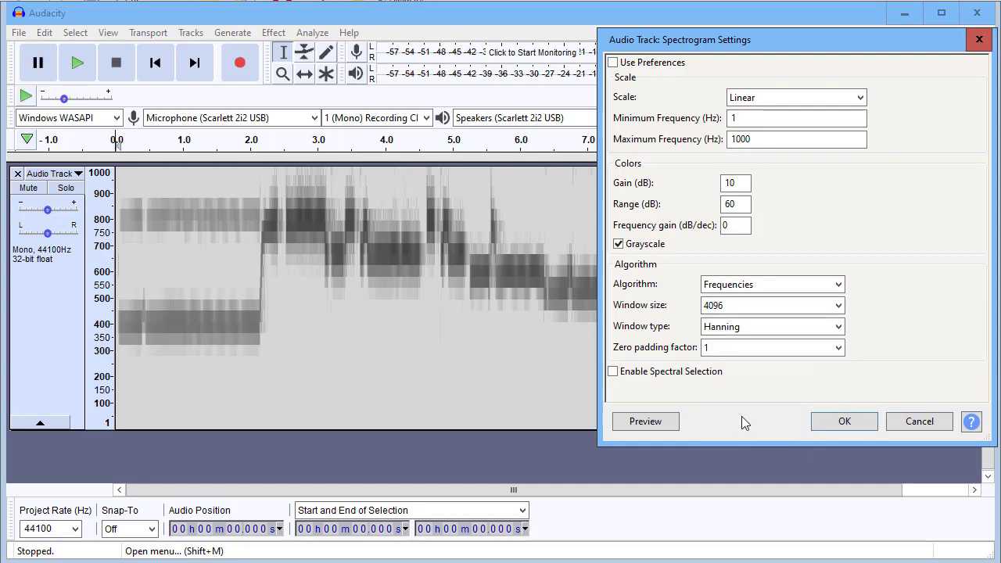
click(654, 425)
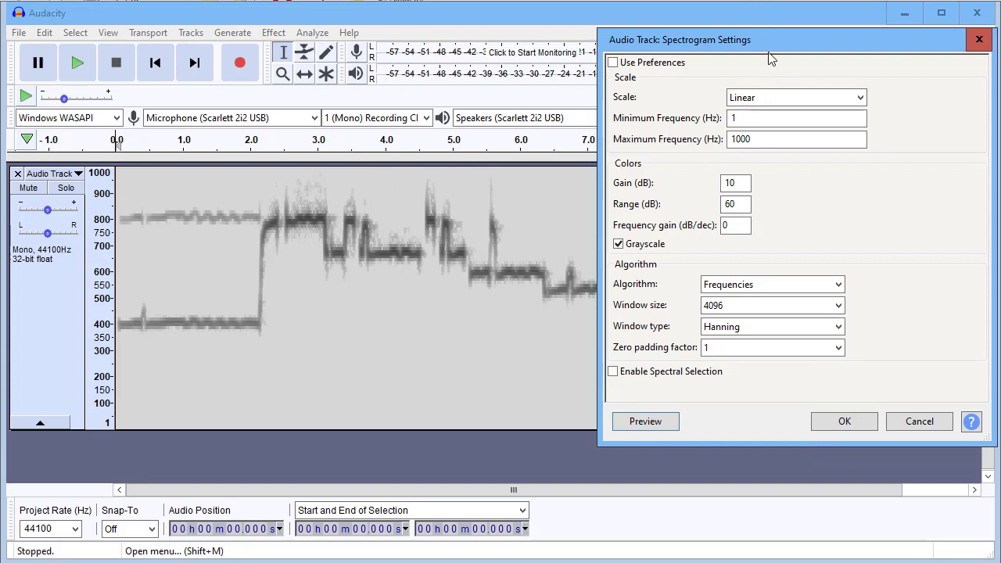
Set the spectrogram's window type to Gaussian(a=2.5) and preview it.
drag(802, 44, 887, 82)
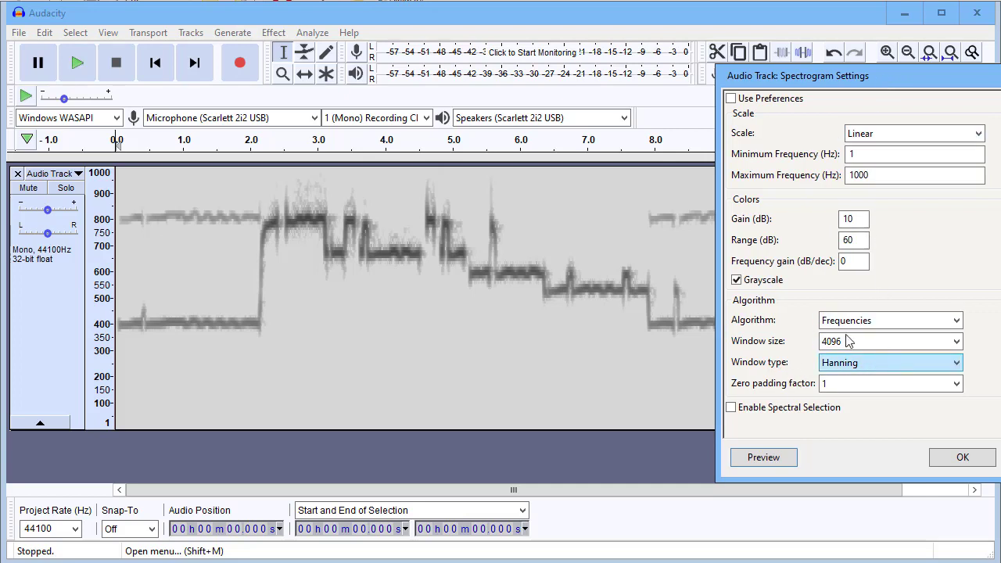
click(958, 364)
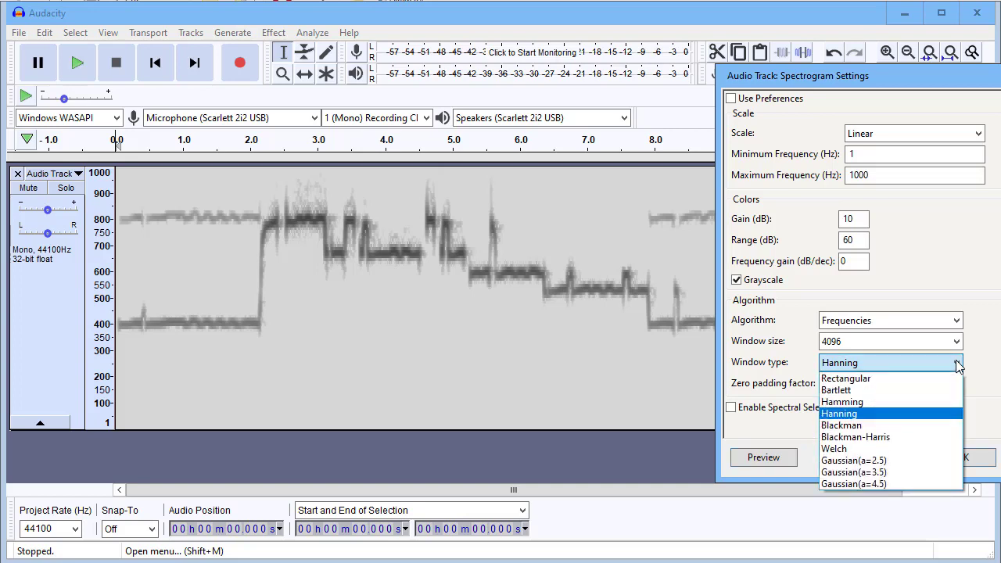
click(862, 462)
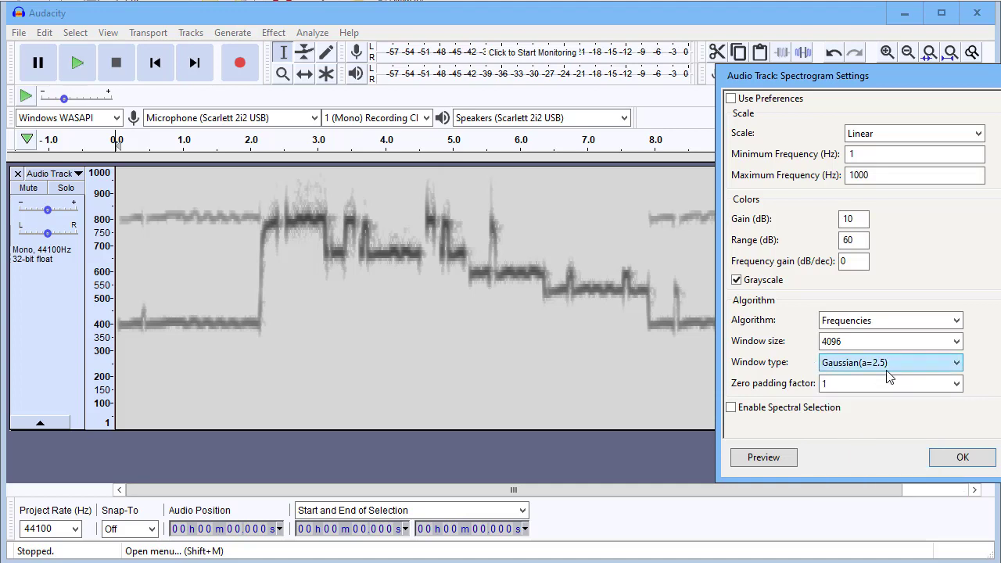
click(763, 458)
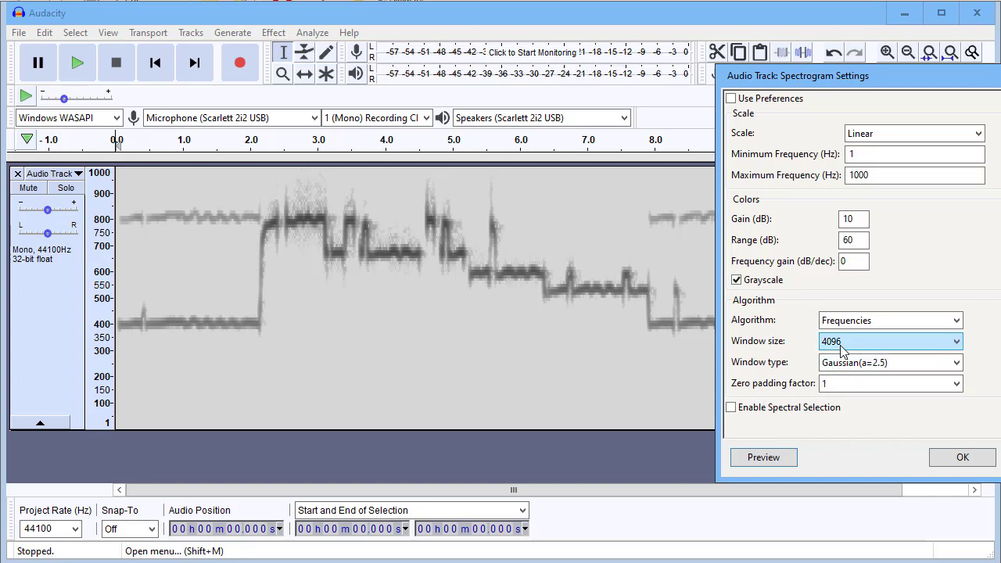
Set the spectrogram color range to 50 dB and the gain to 15 dB, previewing the changes.
double_click(843, 240)
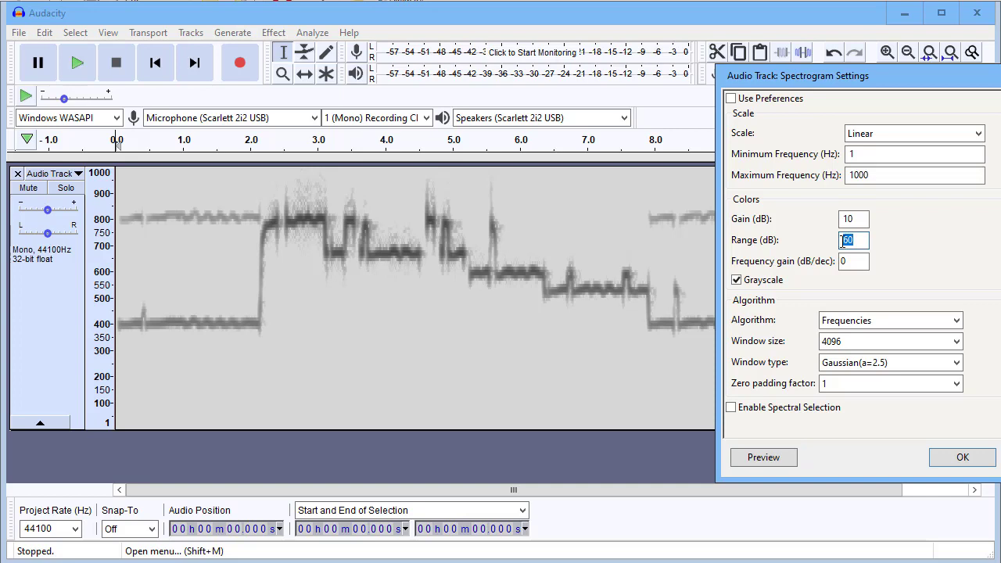
text(5)
click(762, 459)
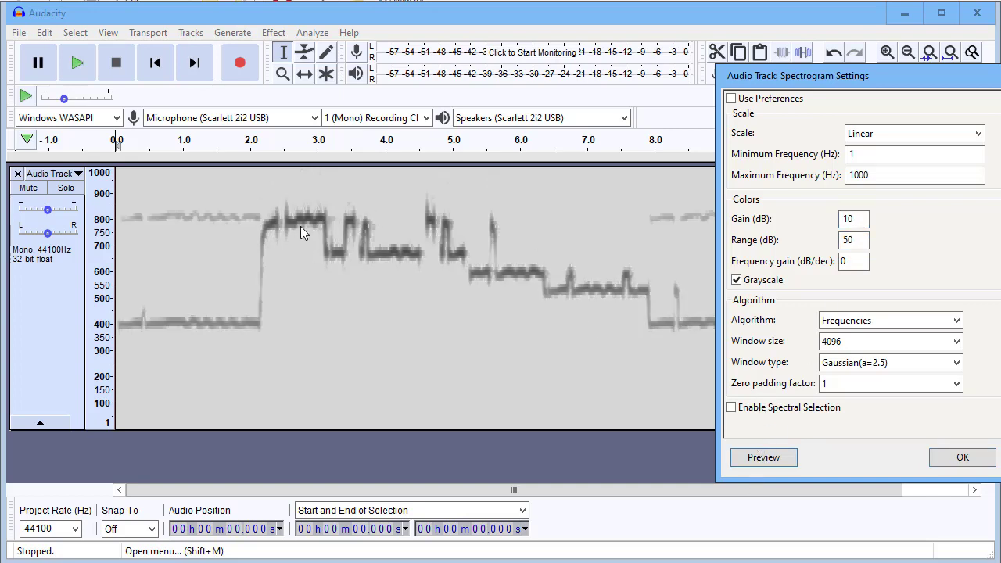
double_click(856, 219)
text(15)
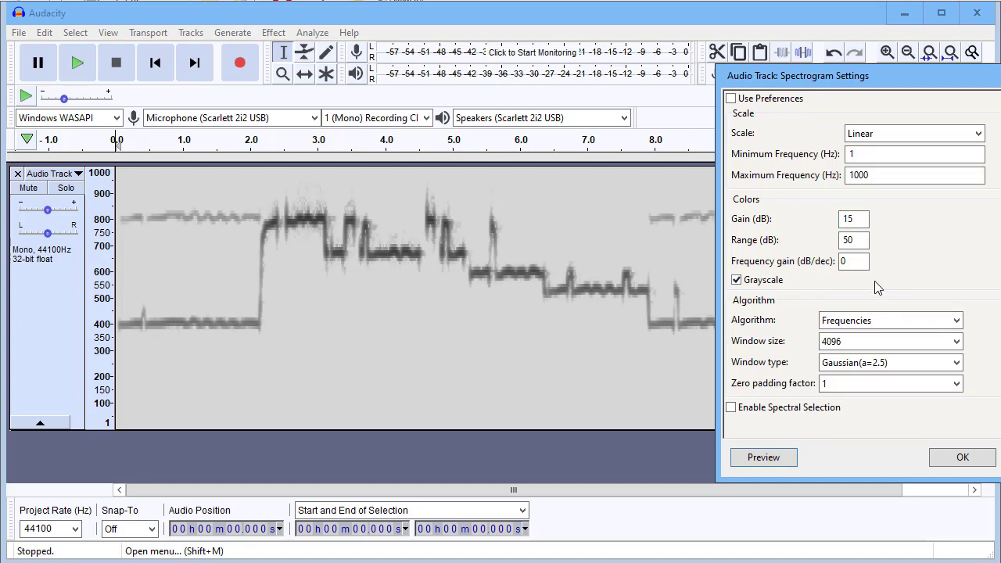
click(843, 244)
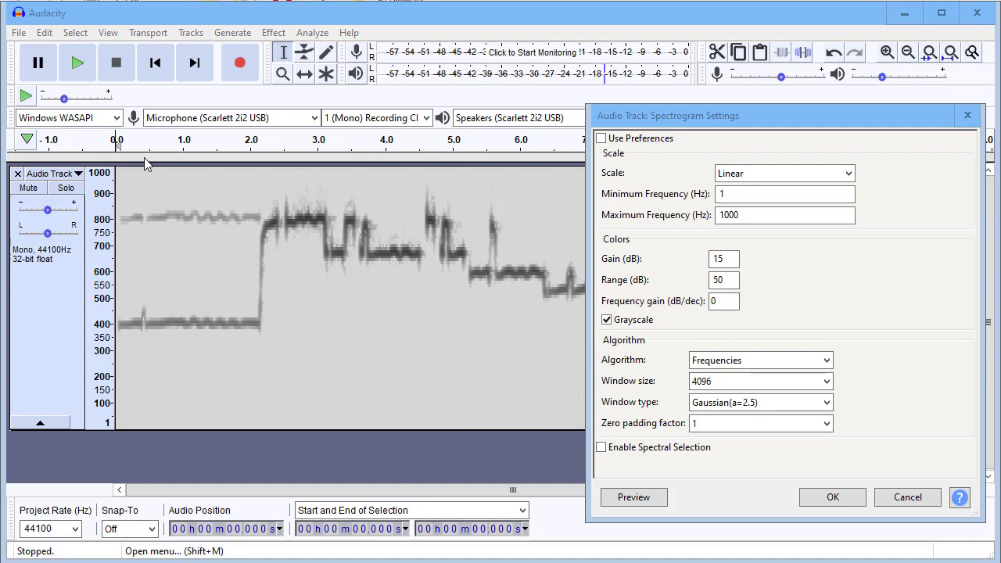
Change the spectrogram's frequency scale to Bark, preview it and apply the spectrogram settings.
click(850, 175)
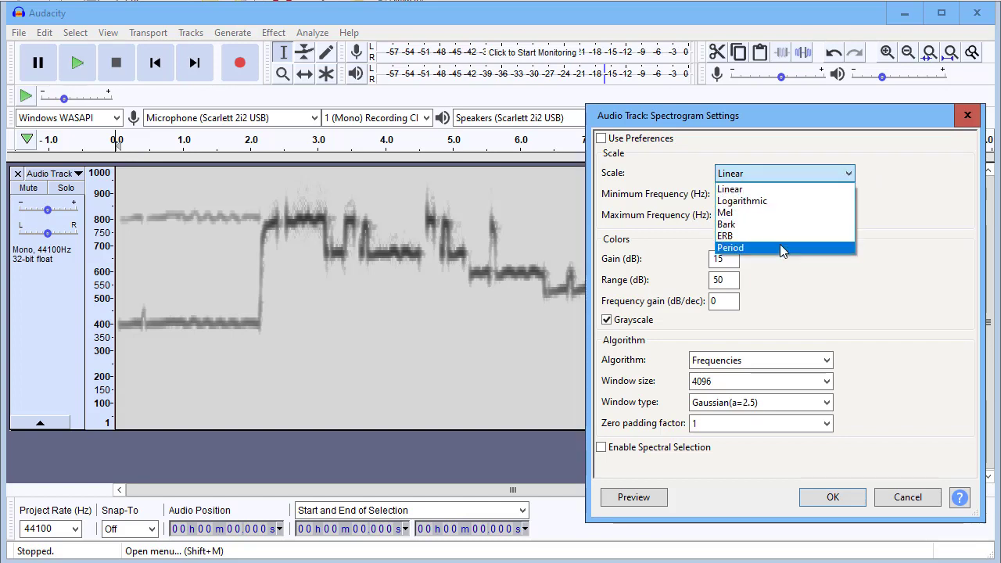
click(735, 229)
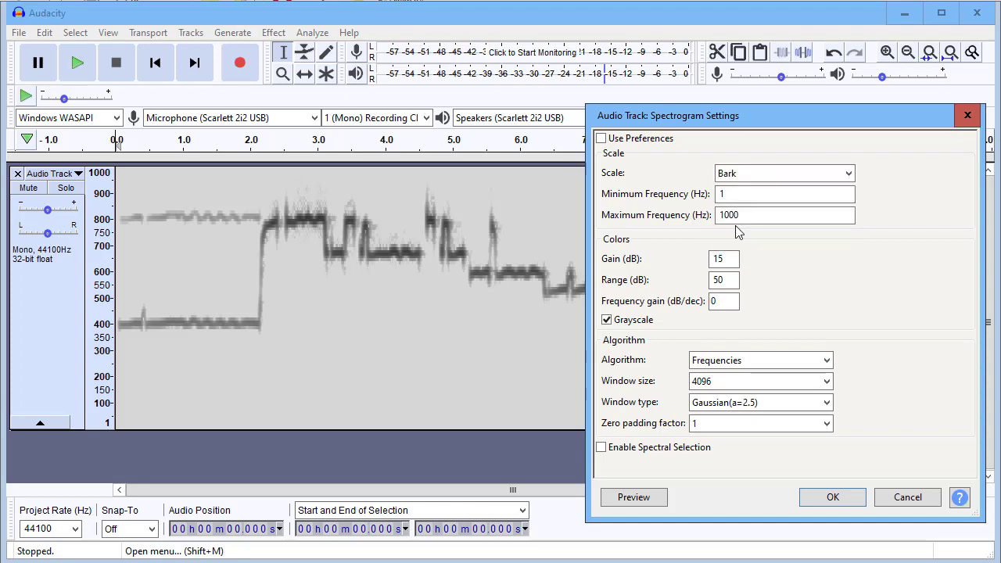
click(646, 500)
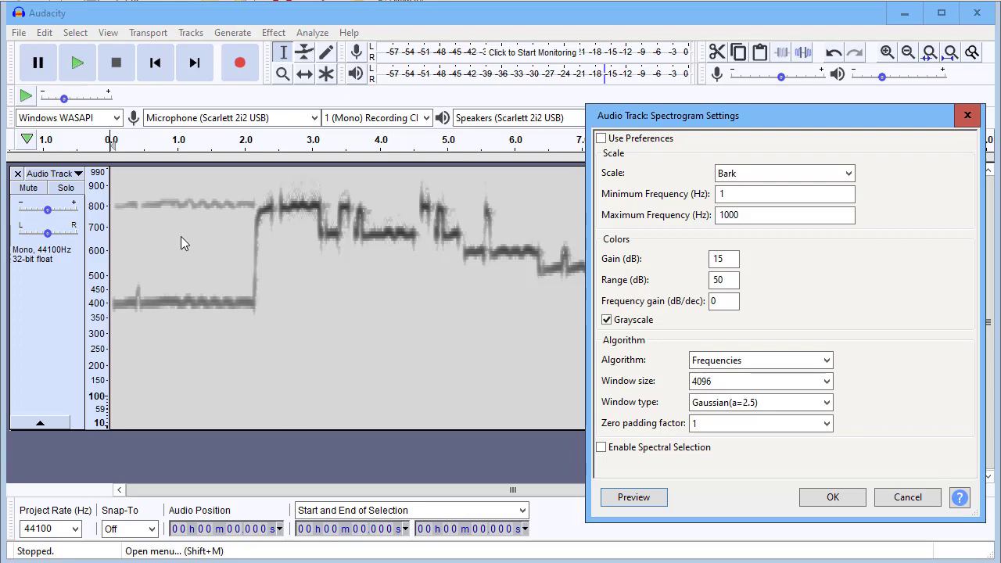
drag(796, 117, 937, 142)
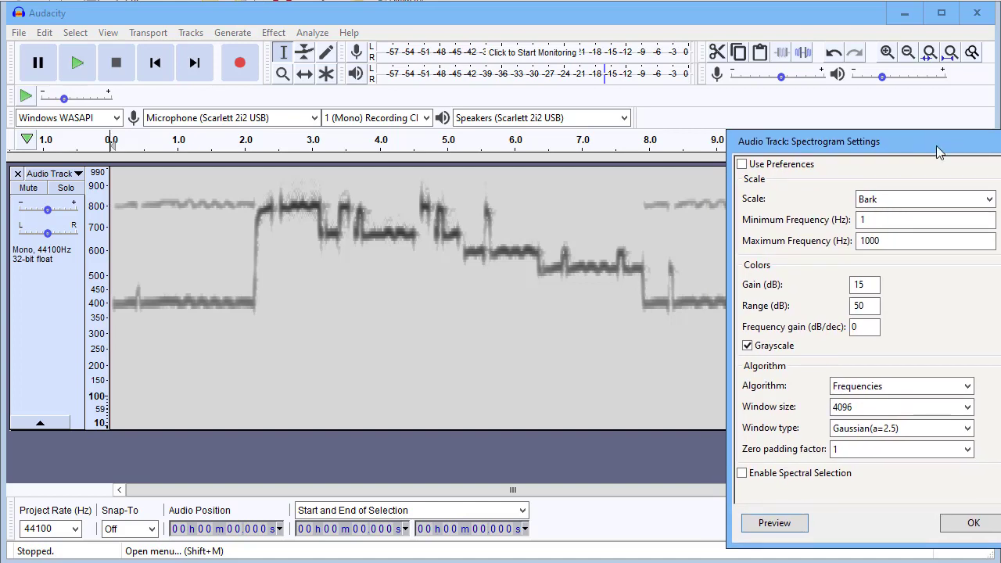
click(973, 523)
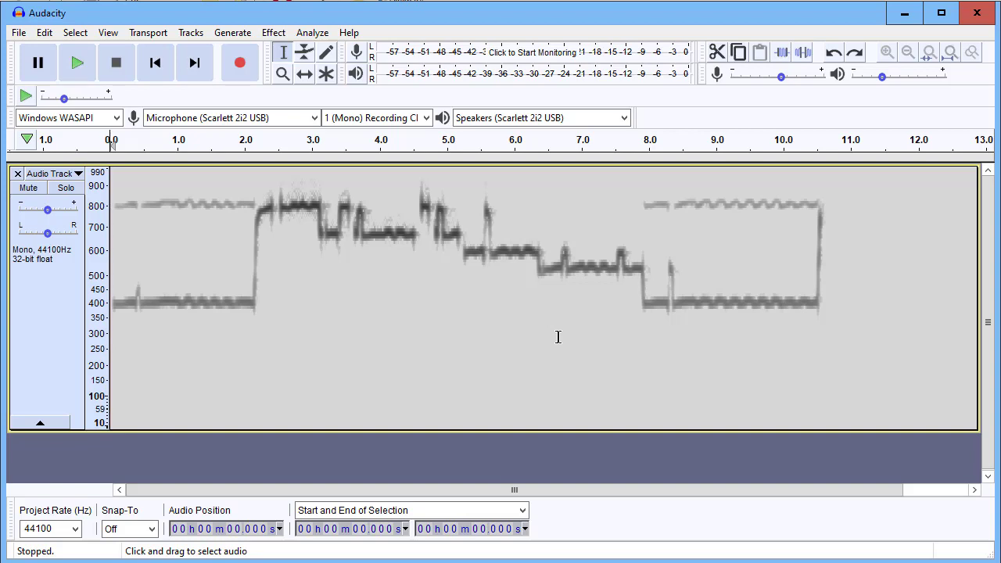
Paste the captured spectrogram as a picture onto blank slide 18 in PowerPoint and resize it taller and narrower, leaving space on its left.
key(shift)
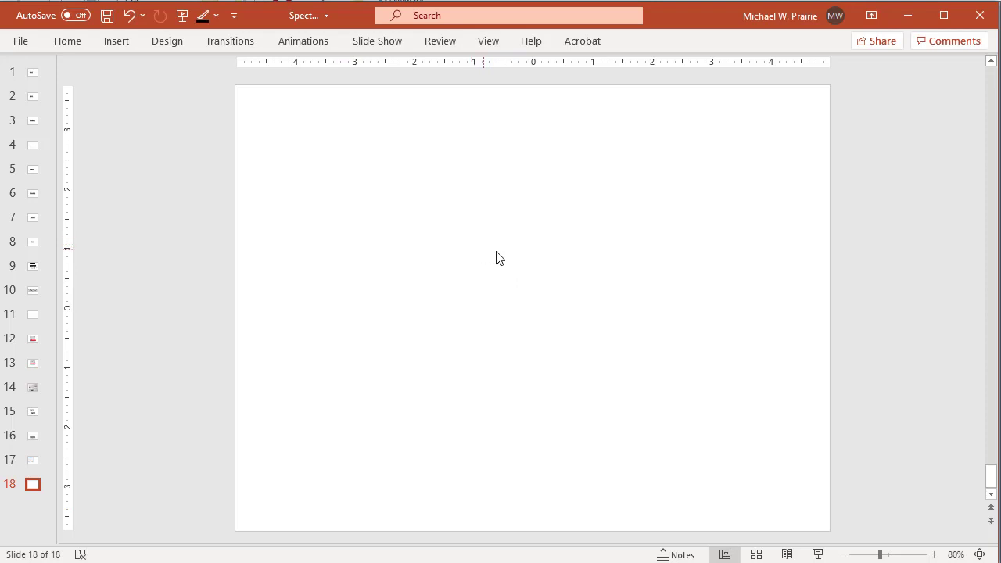
right_click(455, 255)
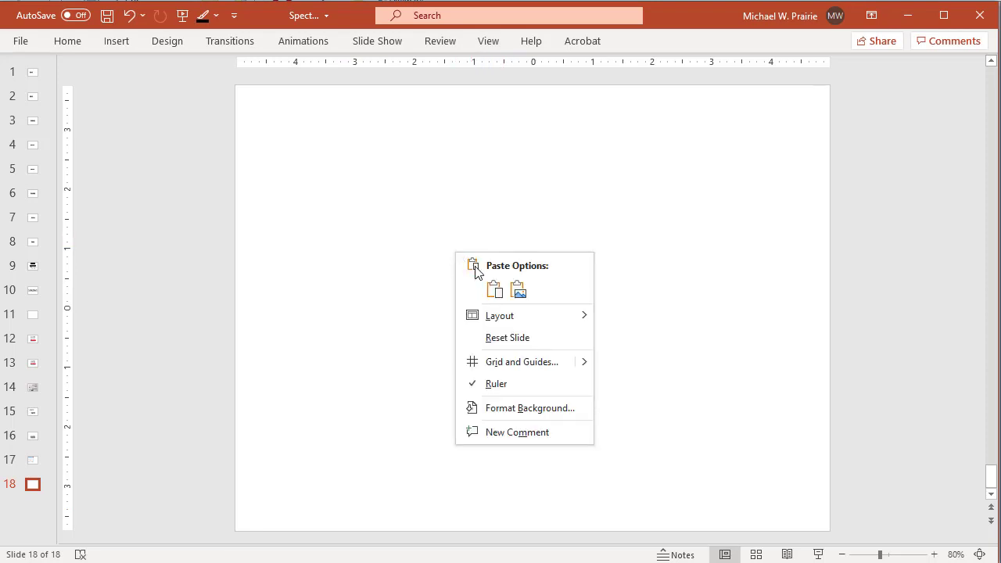
click(516, 291)
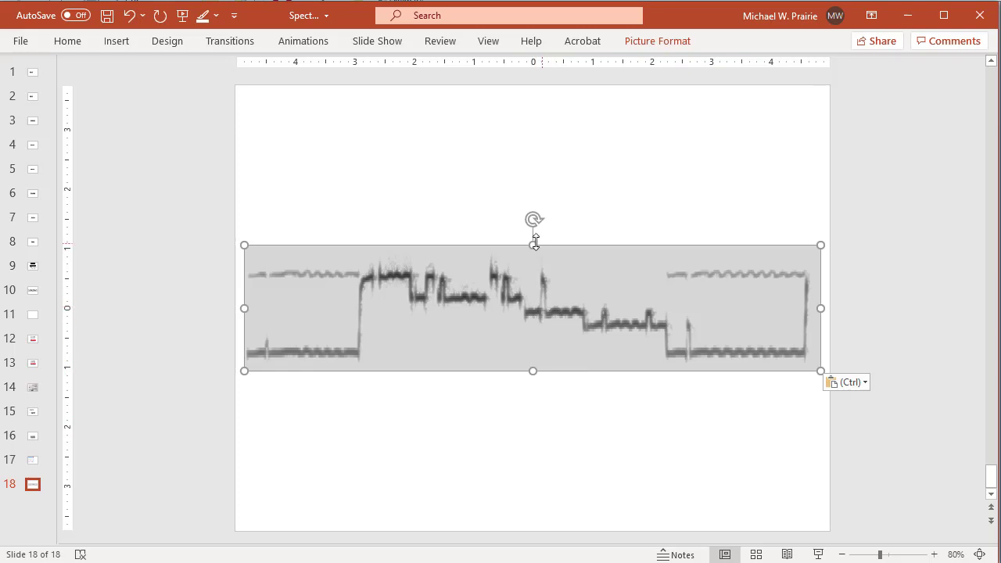
drag(532, 244, 529, 204)
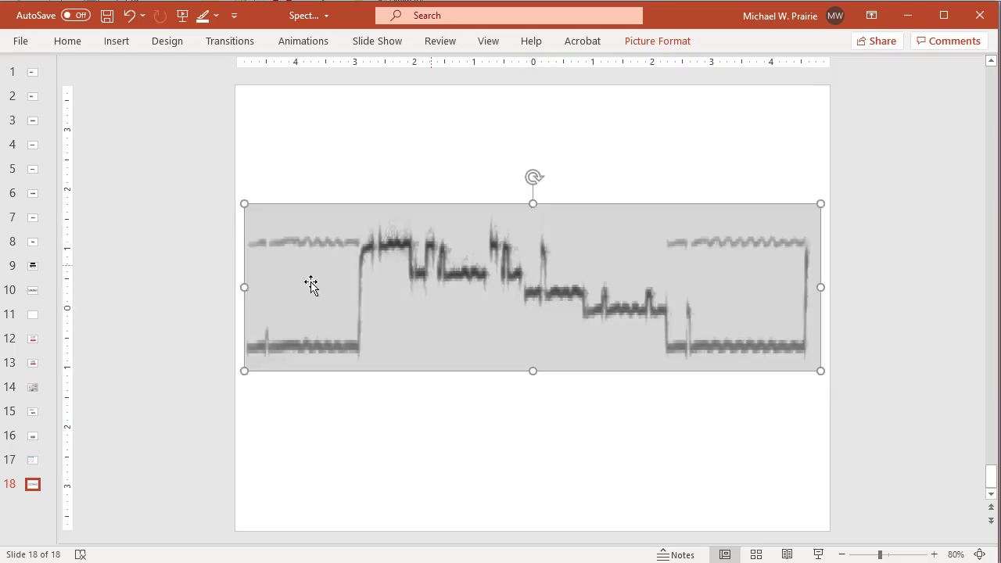
drag(242, 287, 317, 282)
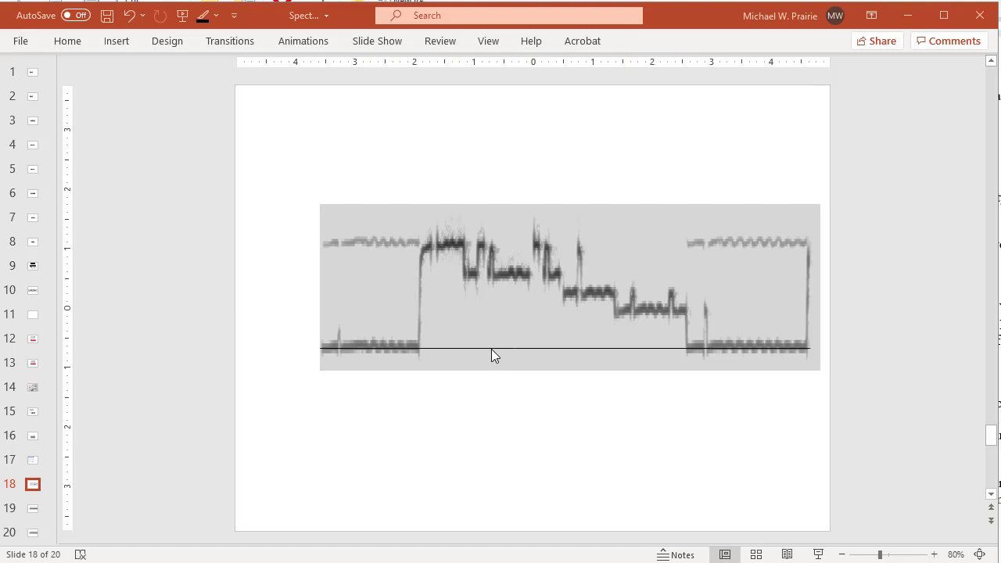
Duplicate the horizontal line on the spectrogram's lowest pitch three times, keeping the original line in place.
drag(491, 351, 471, 402)
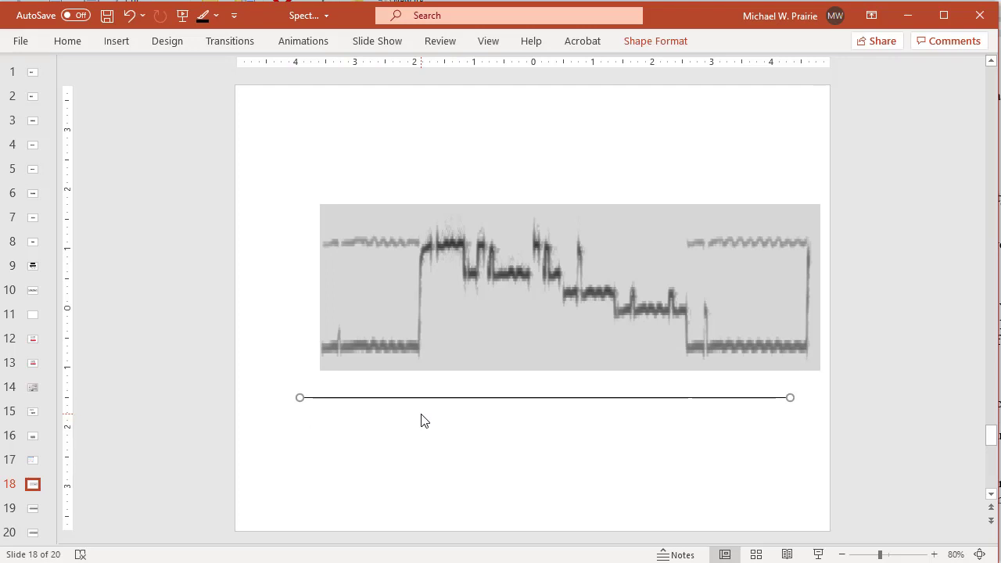
key(ctrl+z)
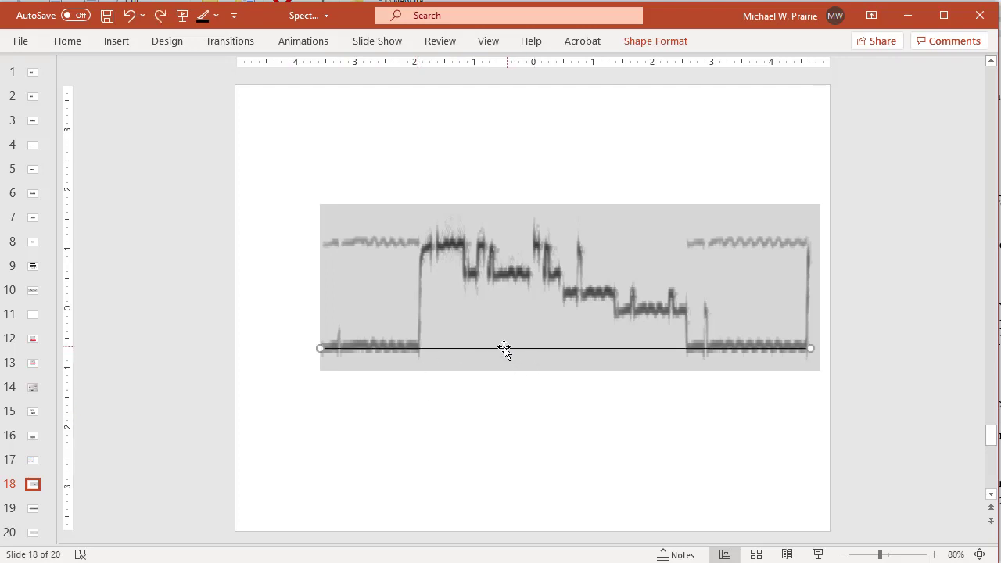
key(ctrl+d)
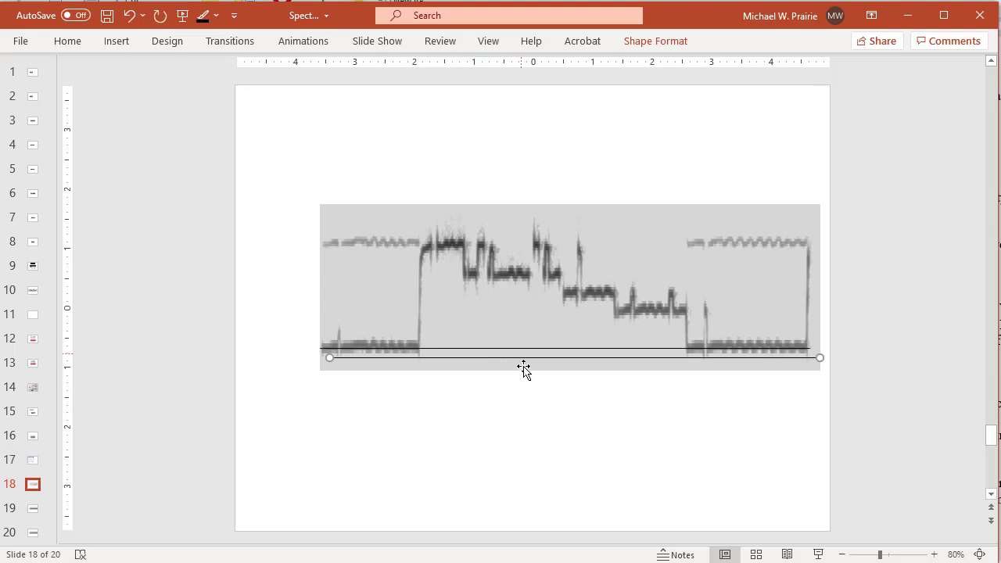
key(ctrl+d)
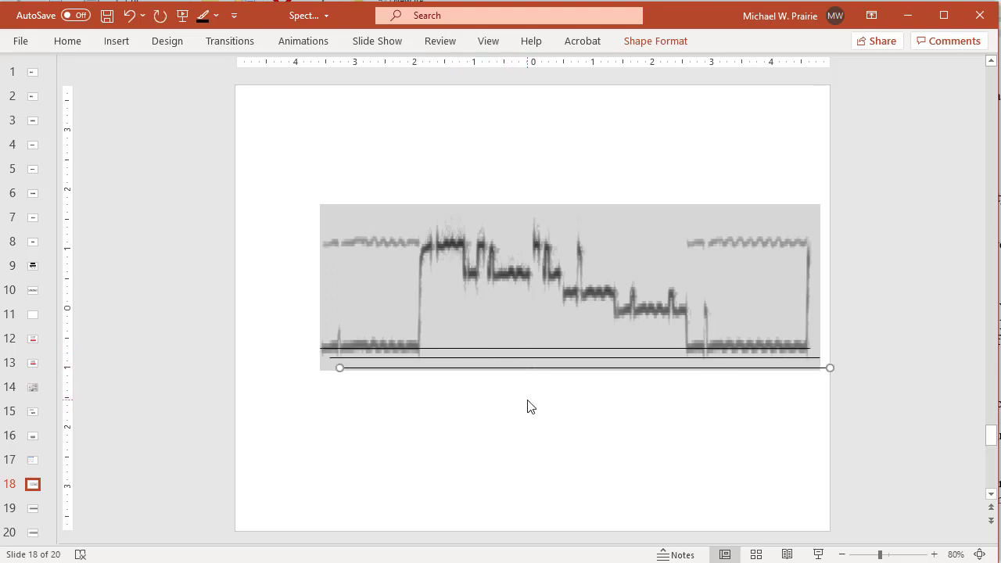
key(ctrl+d)
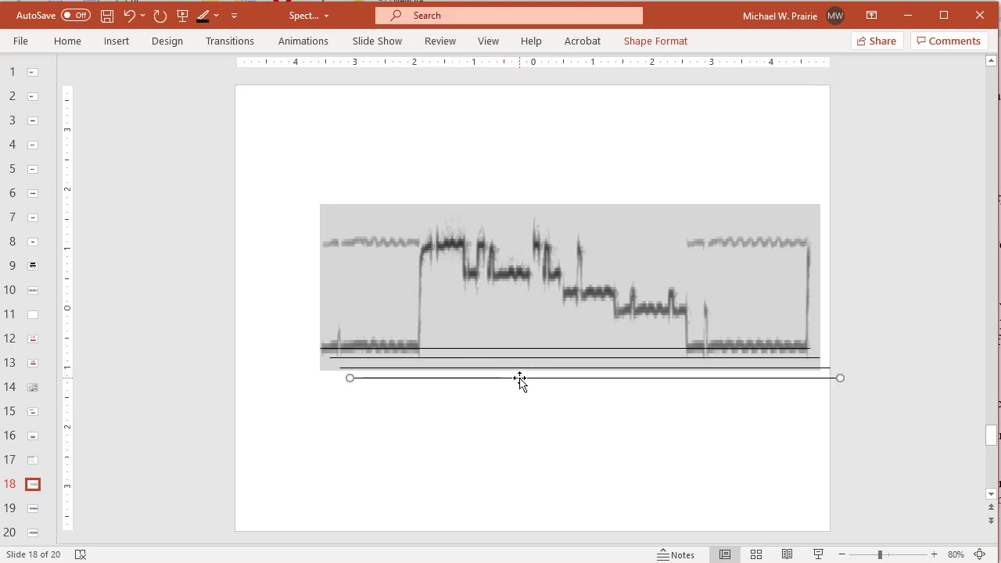
Align the line copies with the spectrogram's three highest pitch levels and place another copy on the fourth level down.
drag(520, 378, 489, 244)
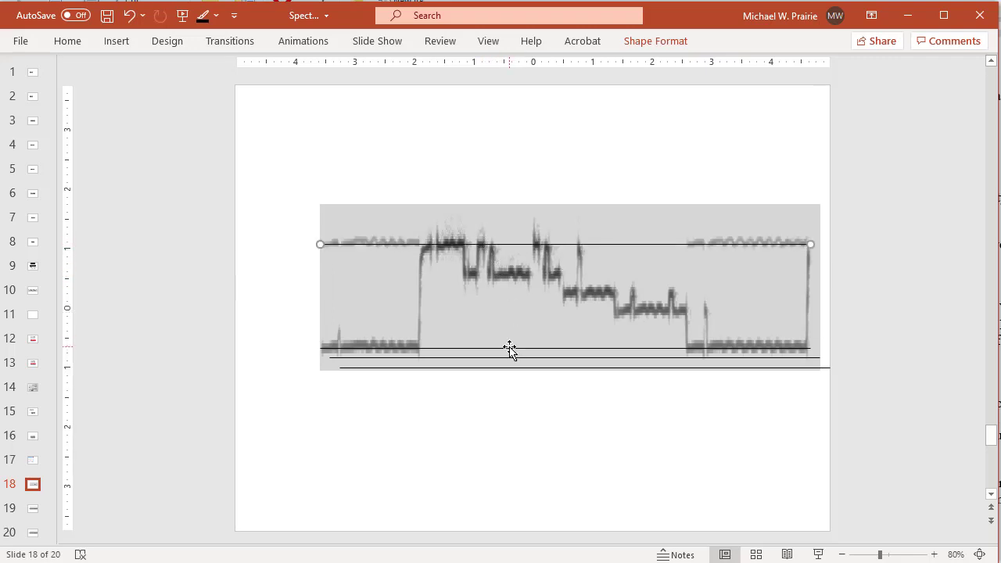
drag(508, 357, 498, 274)
click(504, 368)
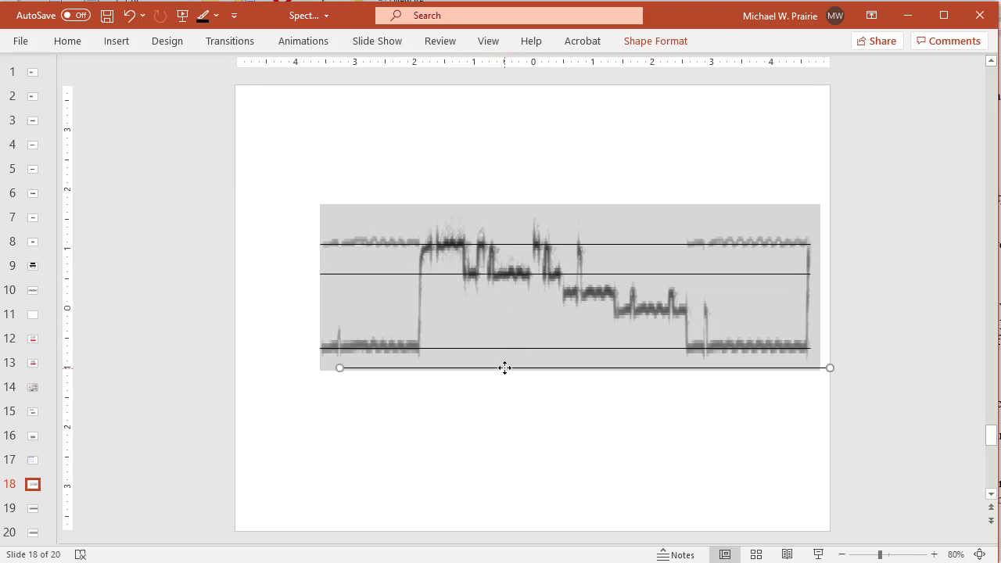
drag(505, 368, 483, 293)
drag(484, 293, 470, 308)
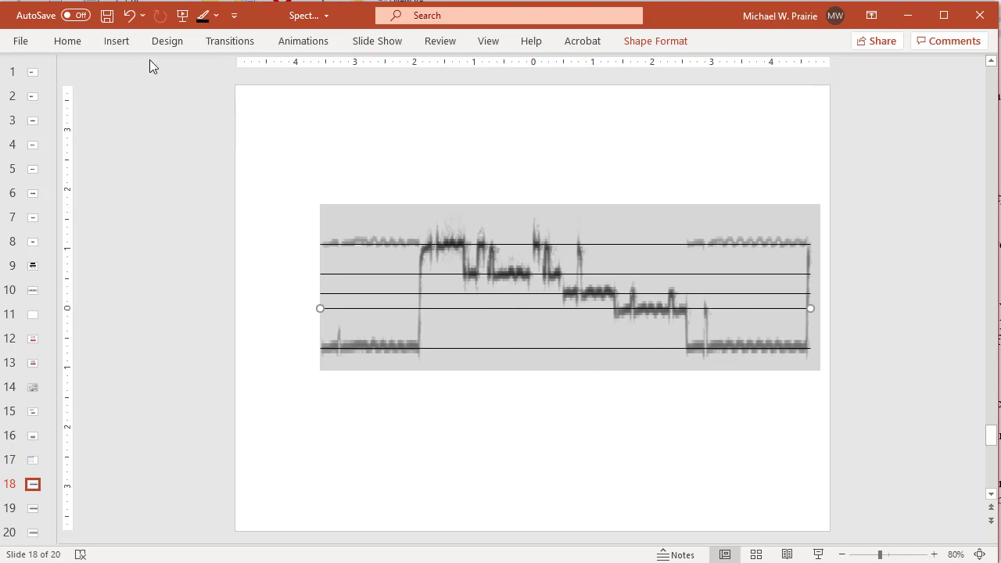
click(116, 43)
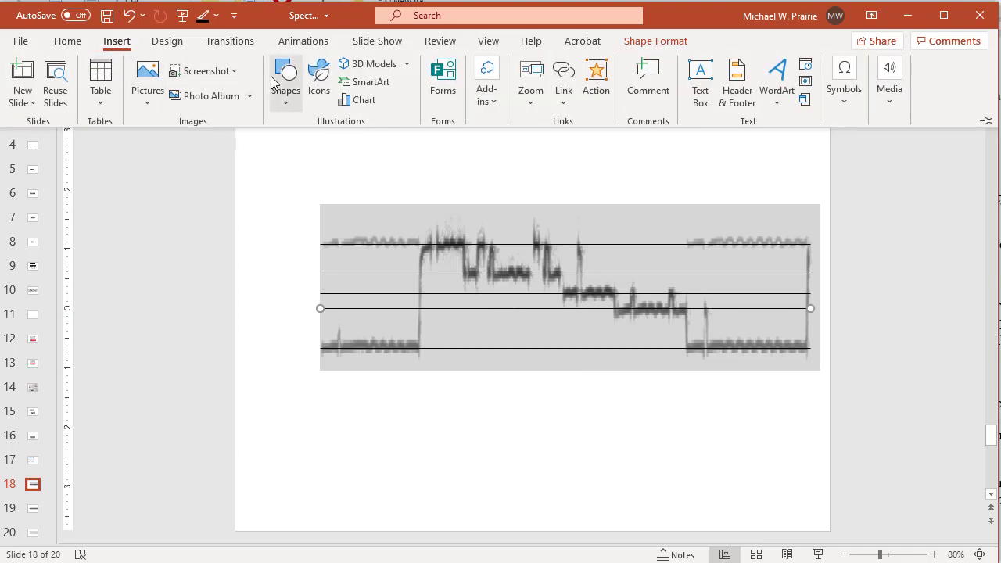
click(274, 81)
click(313, 154)
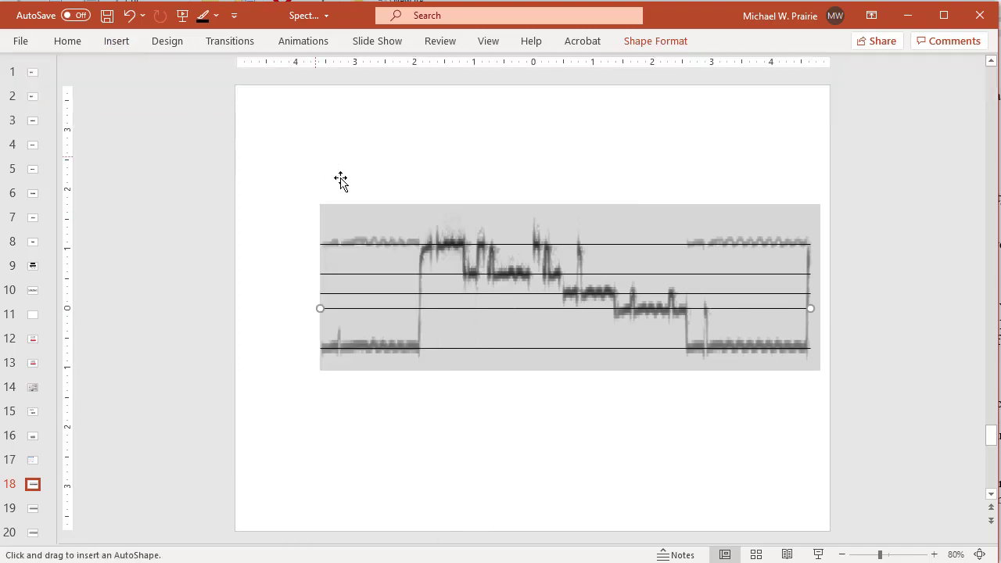
mouse_move(313, 154)
mouse_down()
mouse_move(380, 219)
mouse_move(375, 212)
mouse_move(454, 145)
mouse_up()
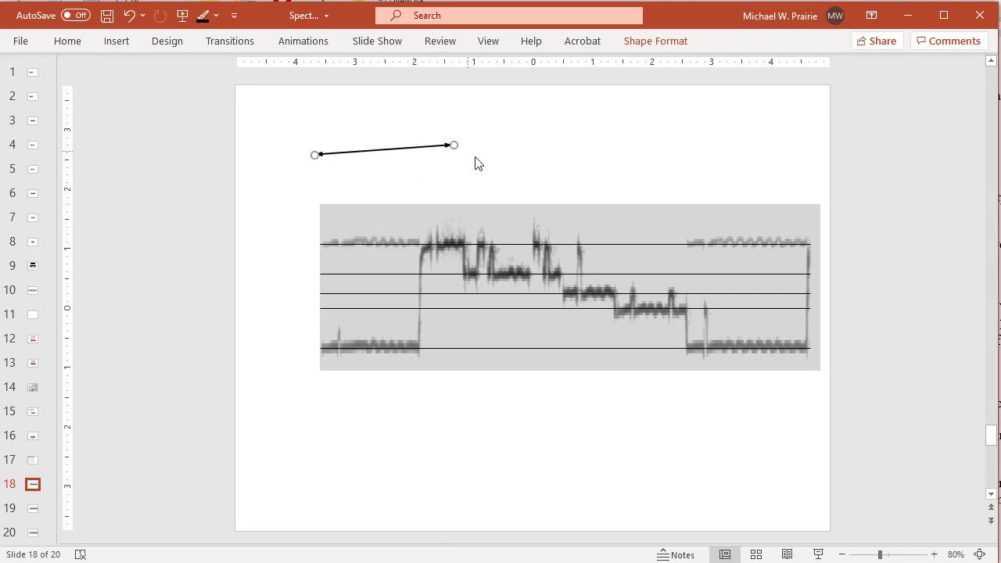
key(Delete)
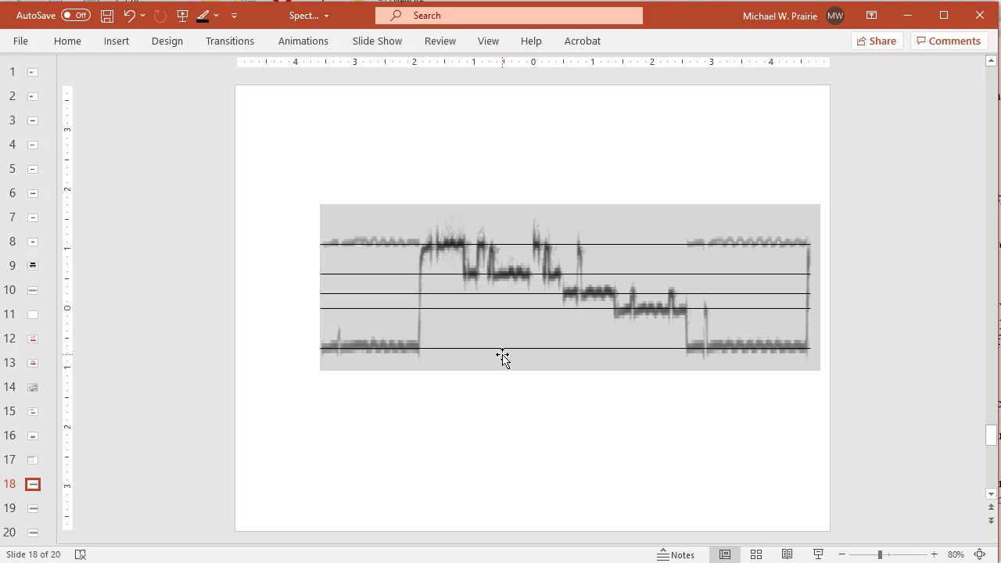
Go through slides 19 and 20 to examine the labels beside the spectrogram's pitch lines.
scroll(502, 355, down, 1)
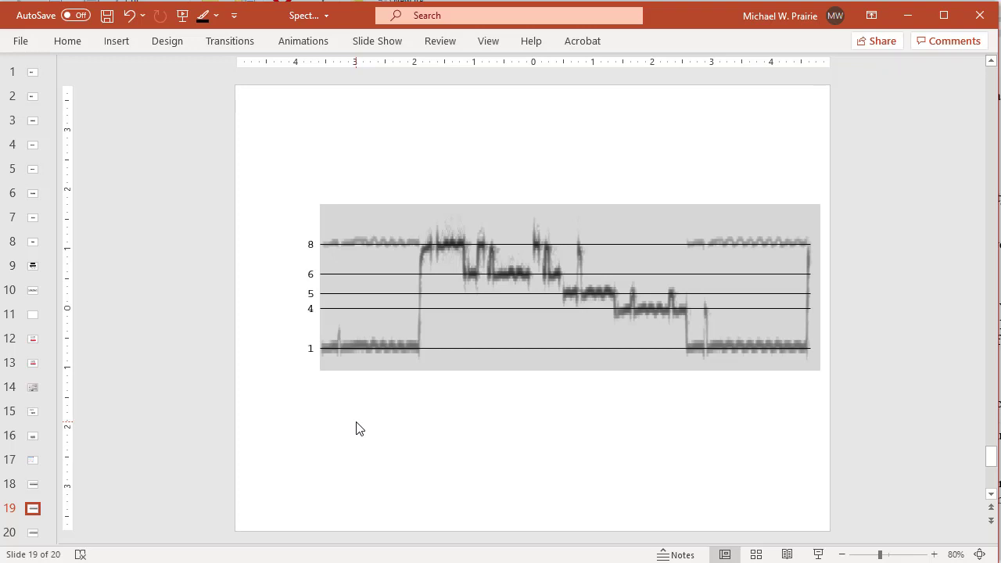
scroll(356, 428, down, 1)
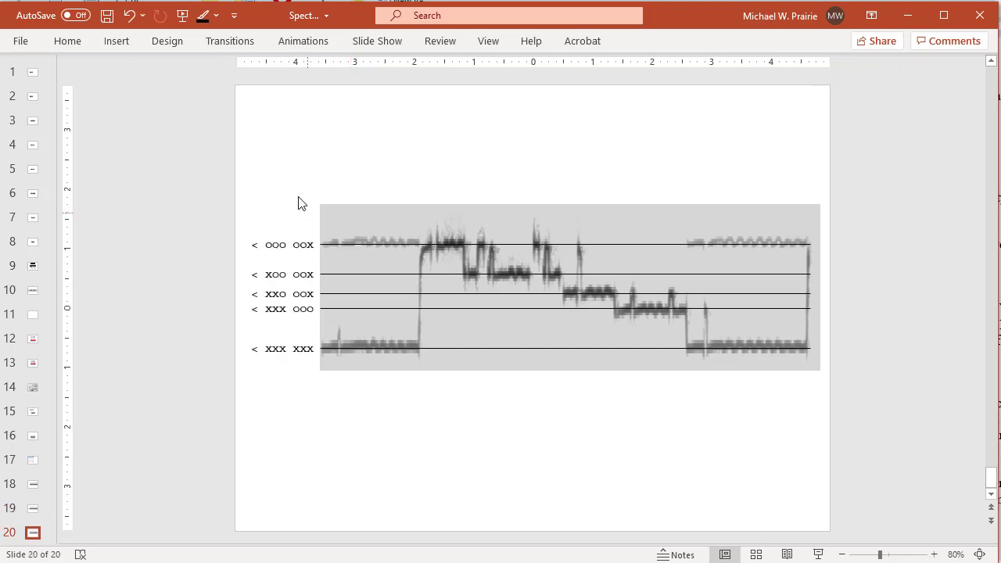